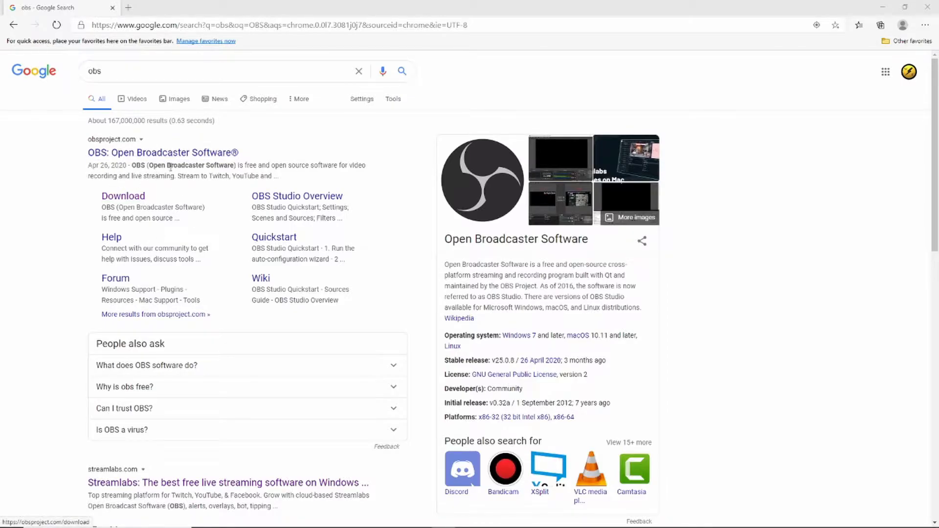
Open the OBS download page from the search results and download the 64-bit Windows installer.
scroll(155, 179, down, 5)
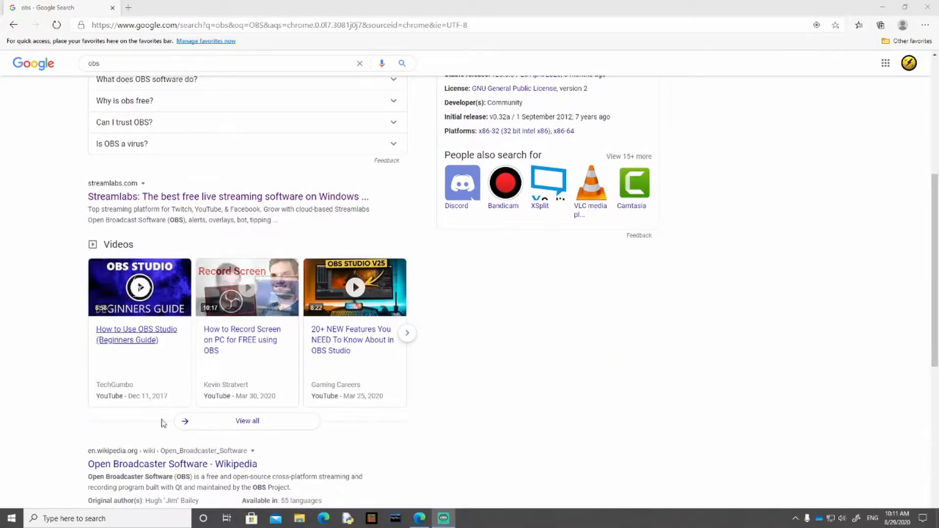
scroll(406, 474, up, 1)
scroll(406, 475, up, 1)
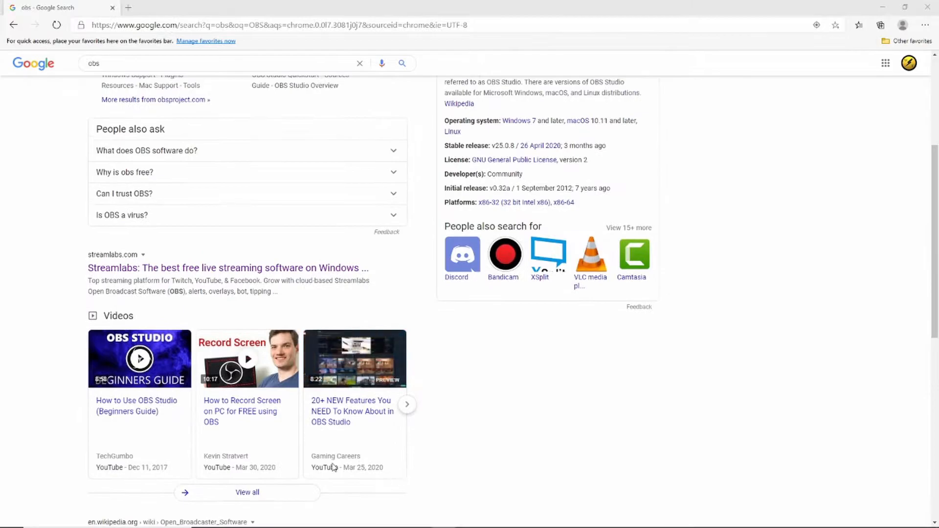
scroll(329, 452, up, 4)
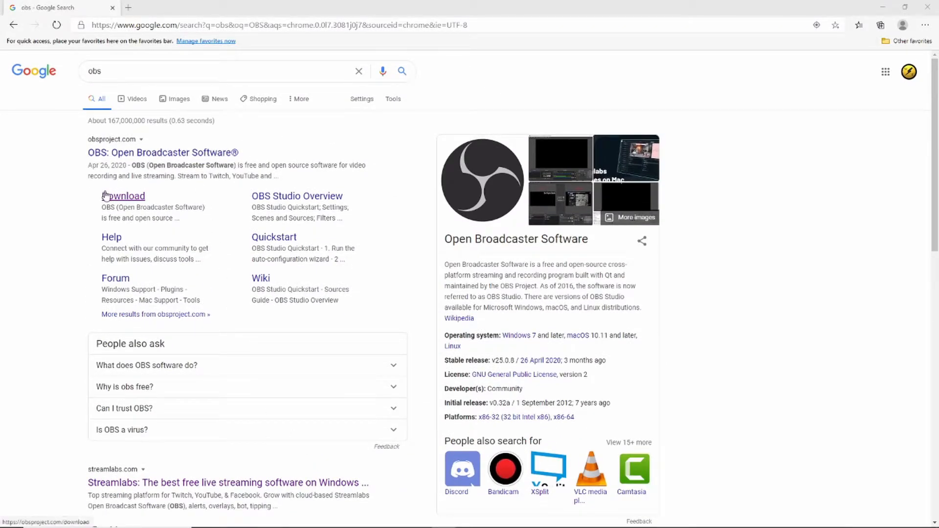
click(119, 198)
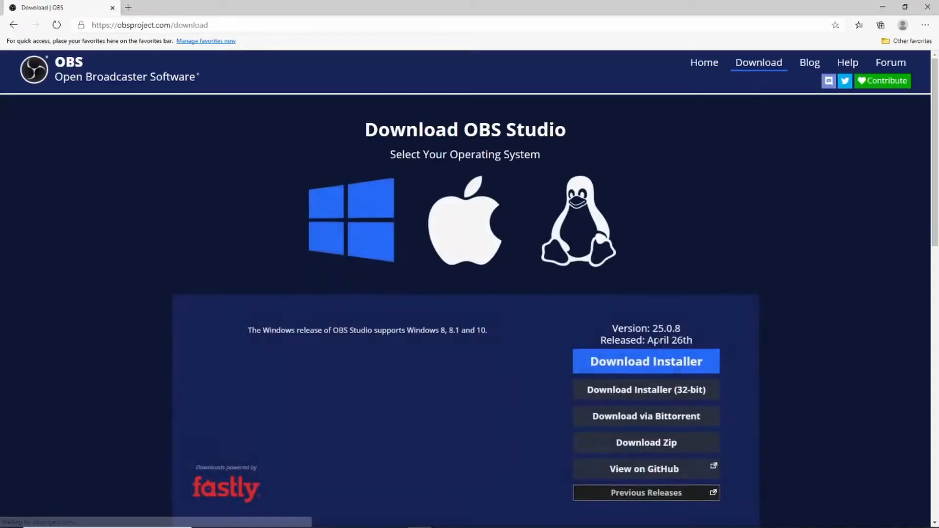
click(655, 370)
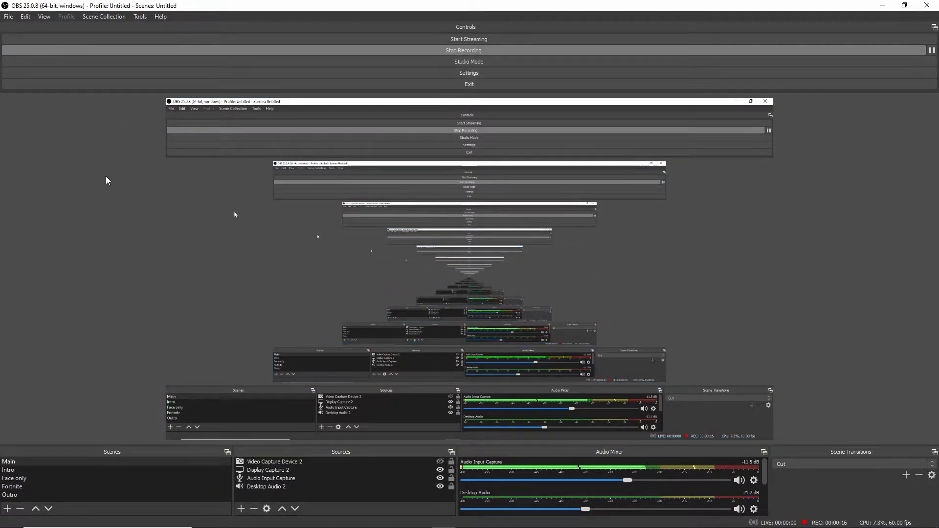
Open the recording output settings and examine the recording path, format, encoder and bitrate.
click(8, 19)
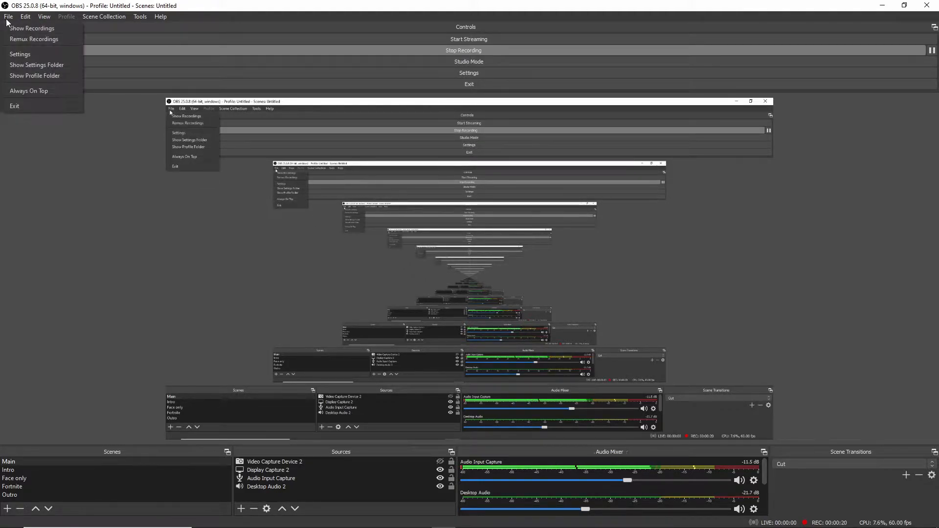
click(20, 57)
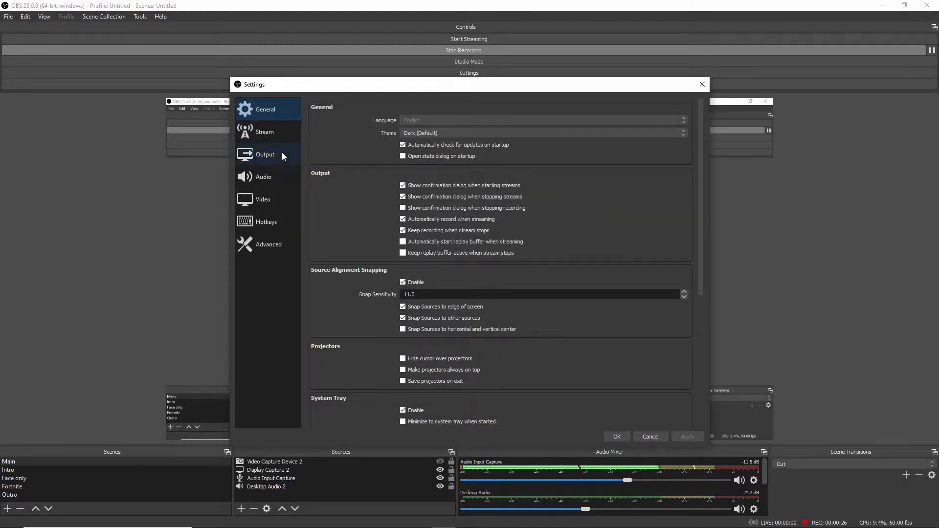
click(245, 159)
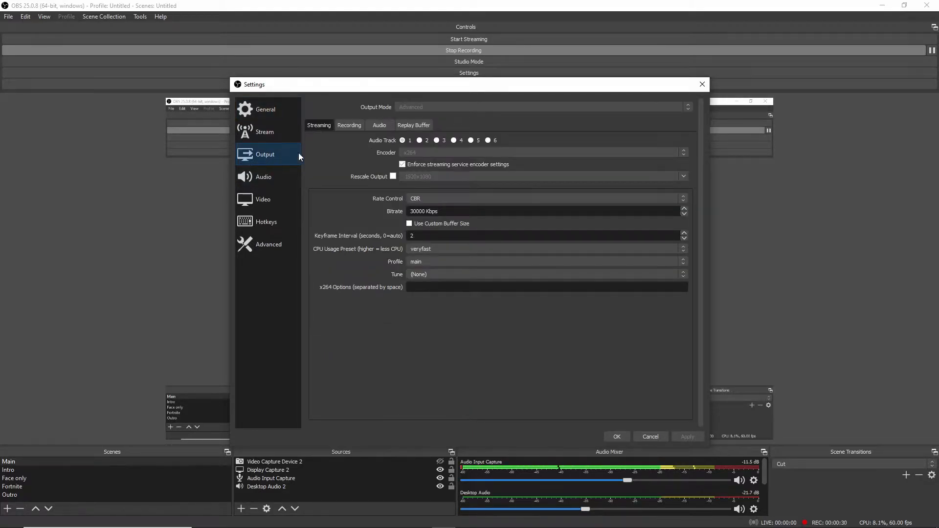
click(338, 125)
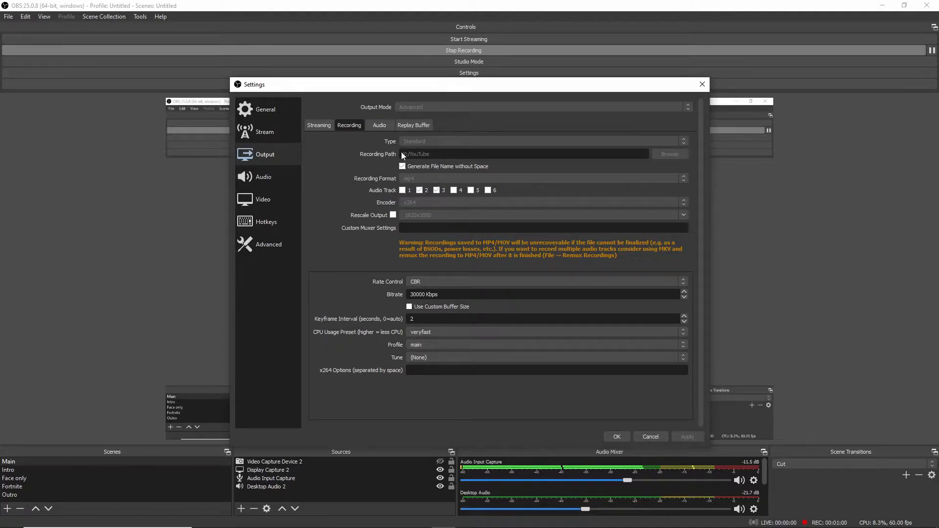
Look through the General, Video, Hotkeys, Audio and Replay Buffer settings, and close the settings dialog.
click(251, 118)
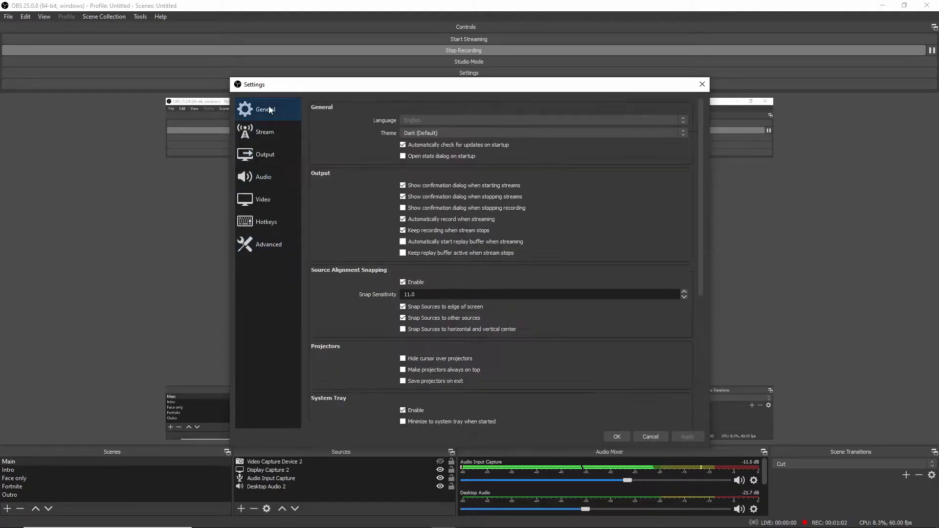
click(258, 193)
click(262, 223)
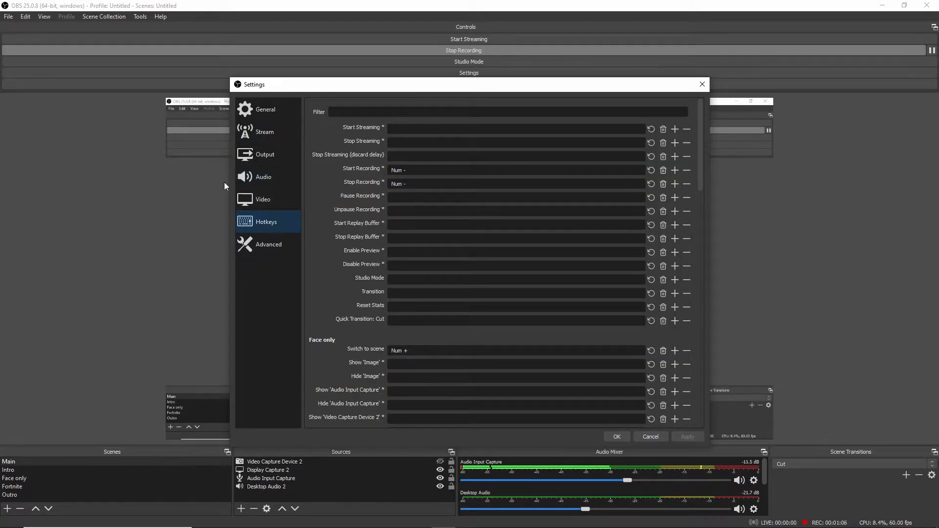
click(240, 198)
click(257, 177)
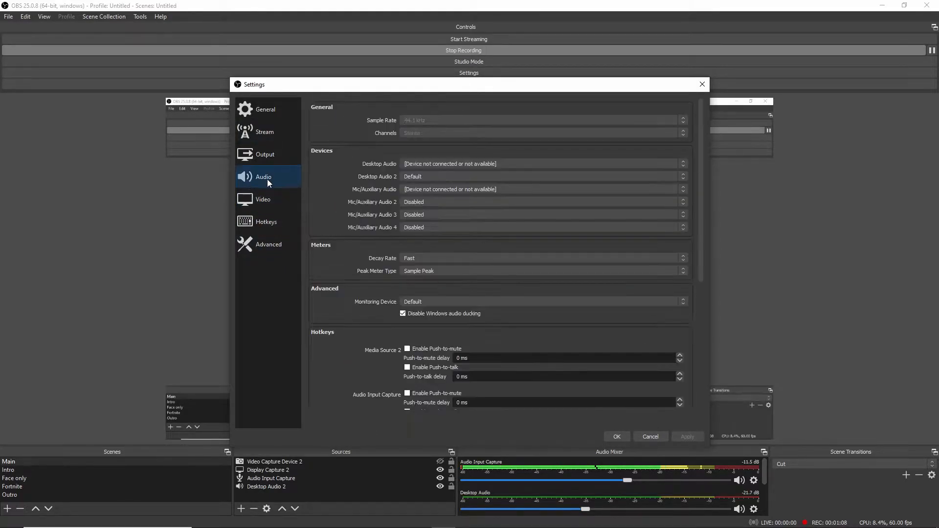
click(264, 154)
click(384, 126)
click(413, 125)
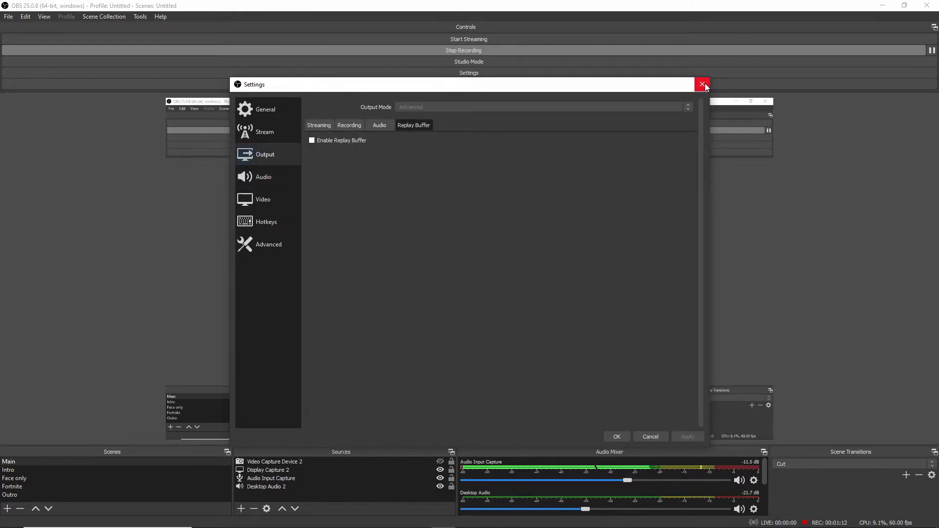
click(624, 438)
Select the Main scene as the active scene.
click(438, 145)
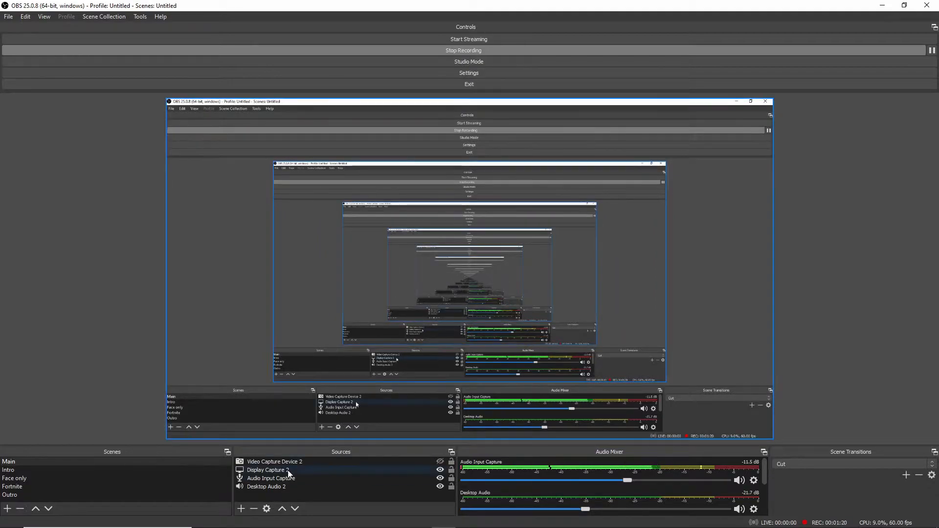
click(275, 478)
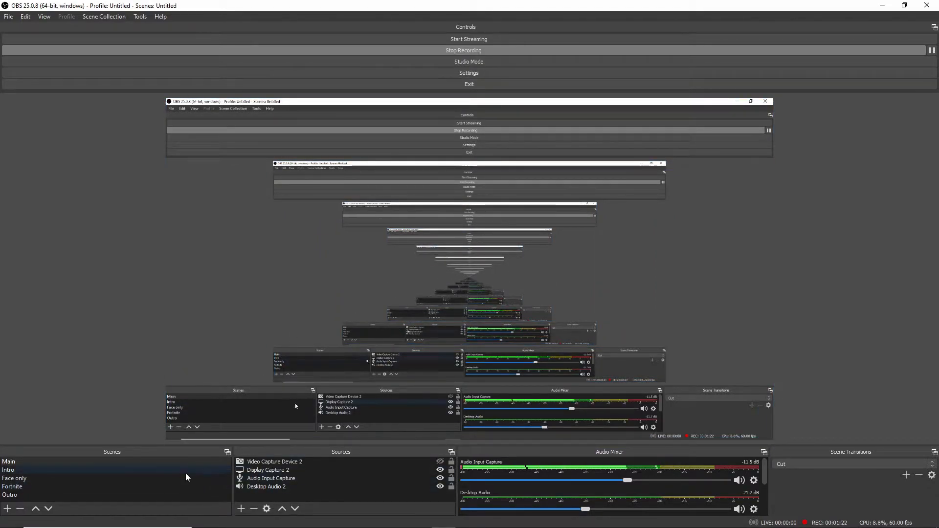
click(60, 478)
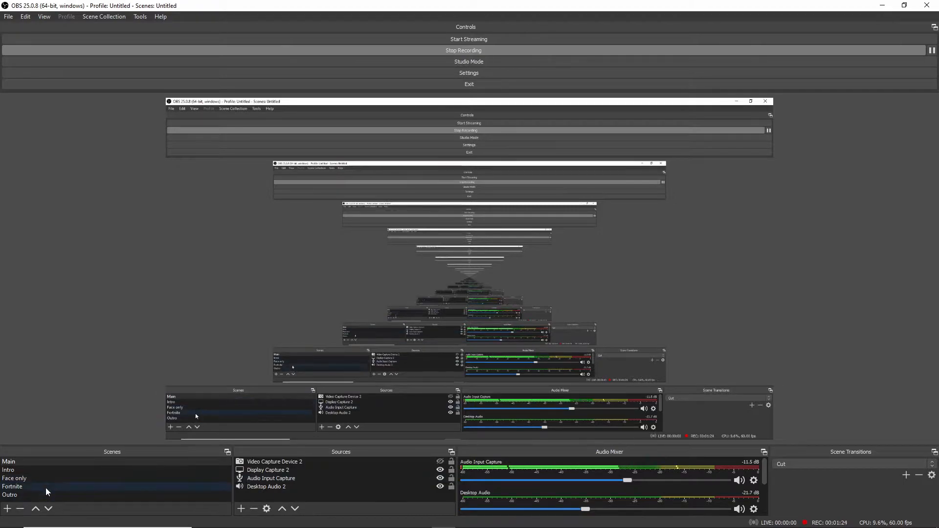
click(48, 468)
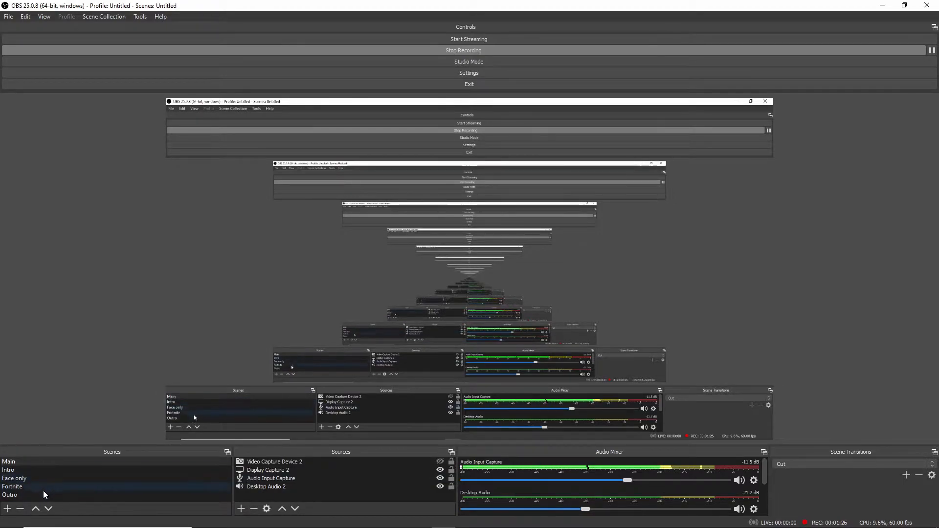
click(22, 462)
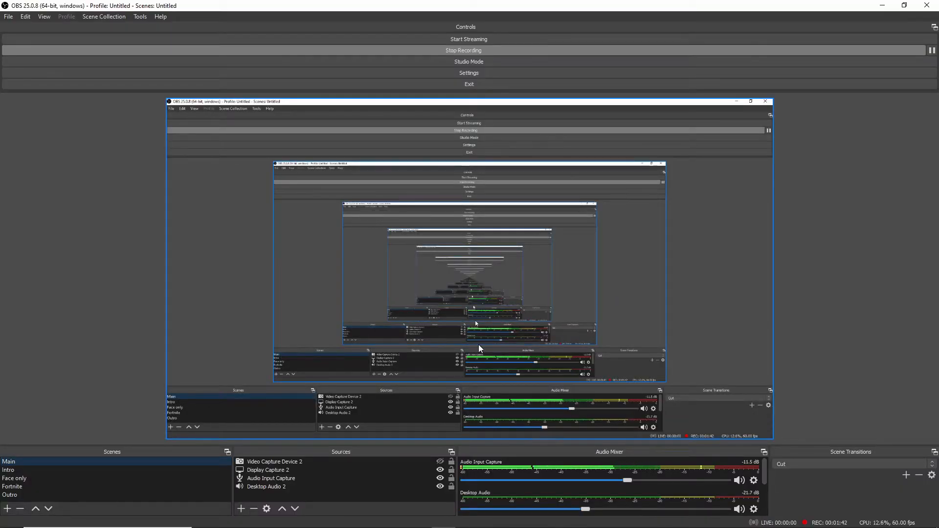
drag(532, 4, 481, 0)
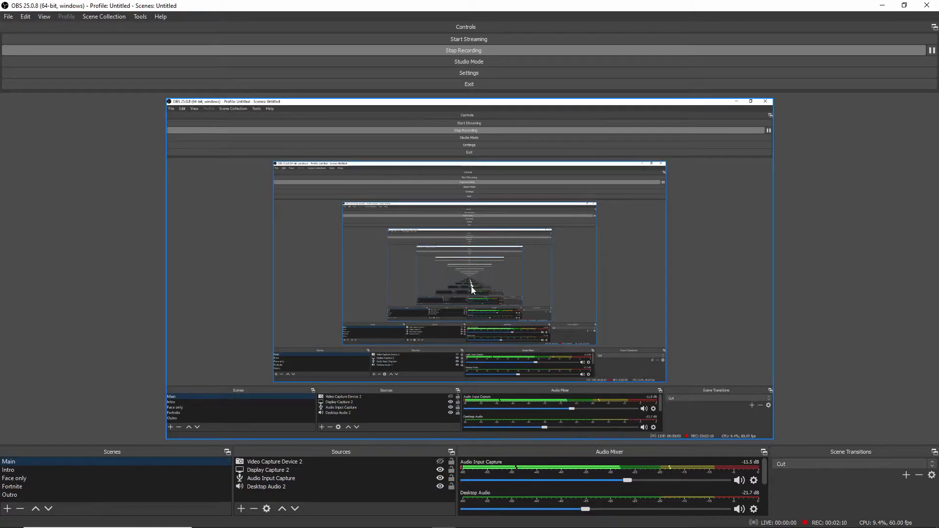
Add a new source named Audio Output Capture to the Main scene.
click(297, 463)
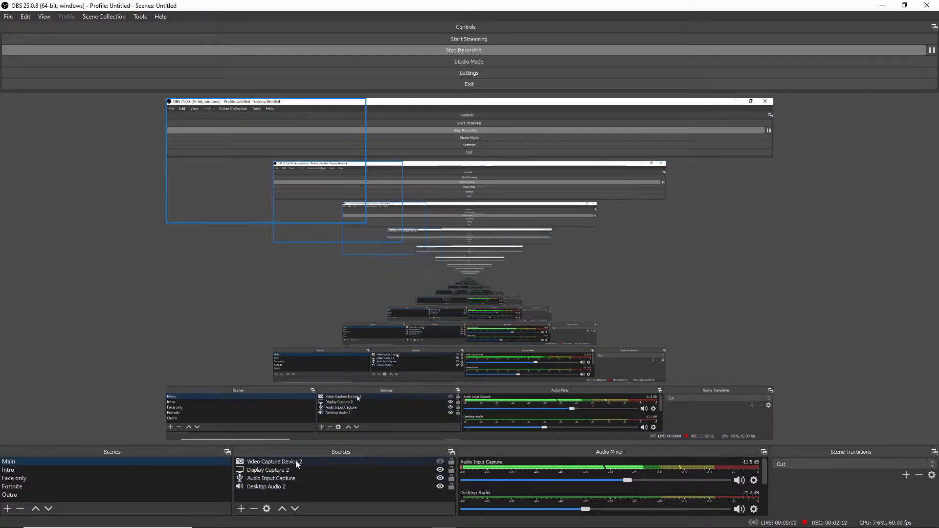
click(290, 469)
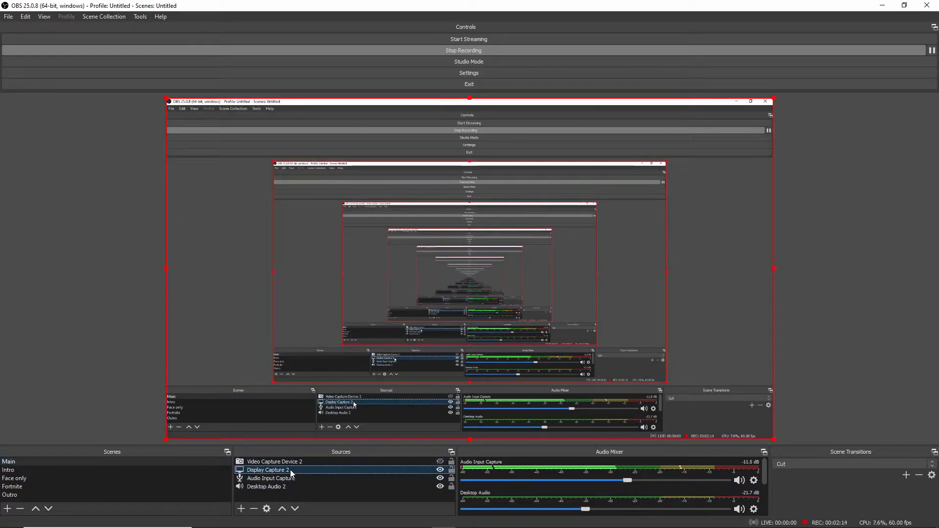
click(244, 513)
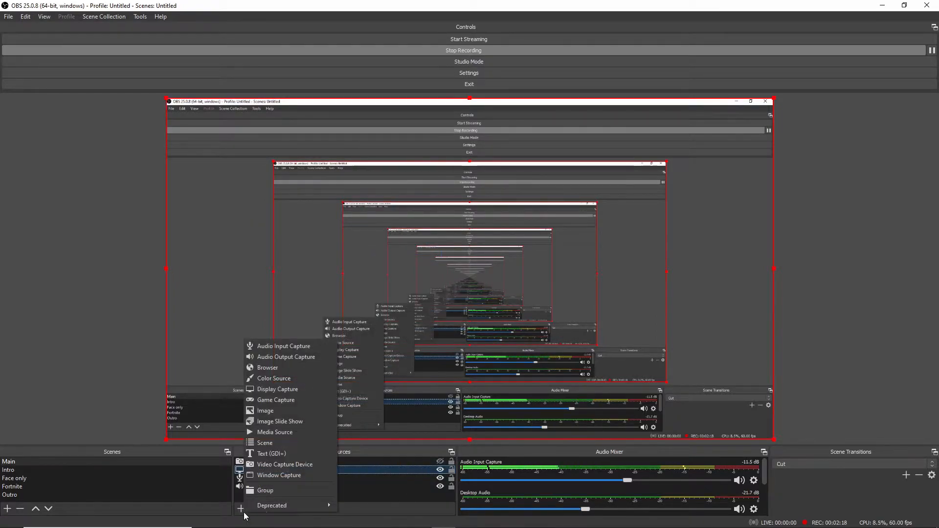
click(279, 357)
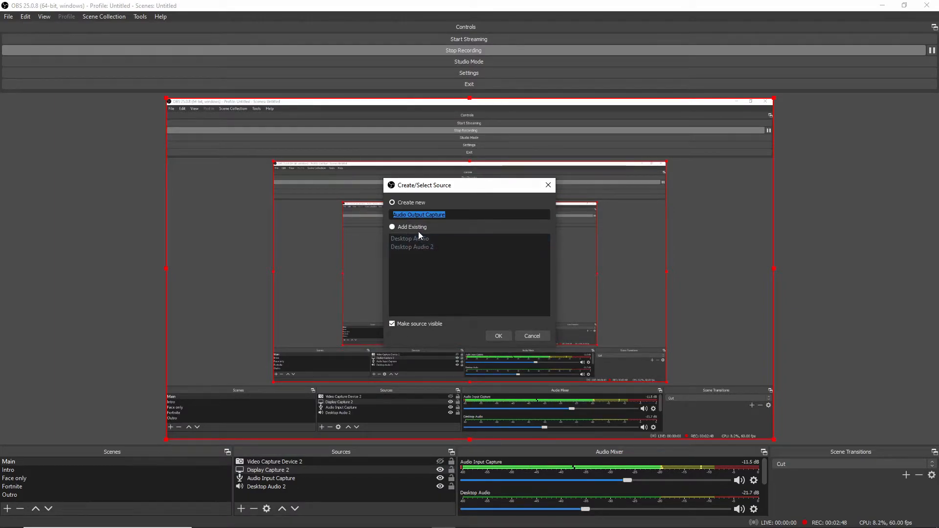
click(499, 336)
click(366, 142)
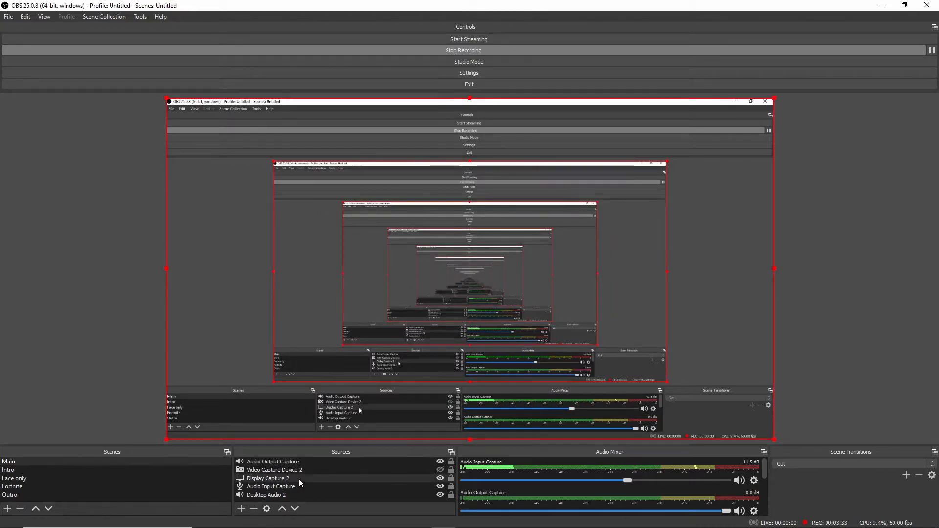
Remove the Audio Output Capture source from the Main scene.
click(304, 462)
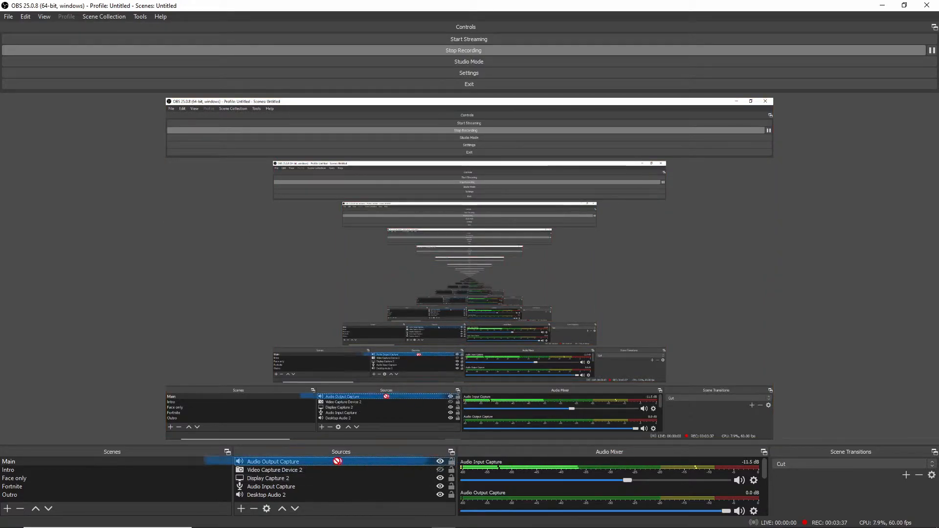
right_click(296, 459)
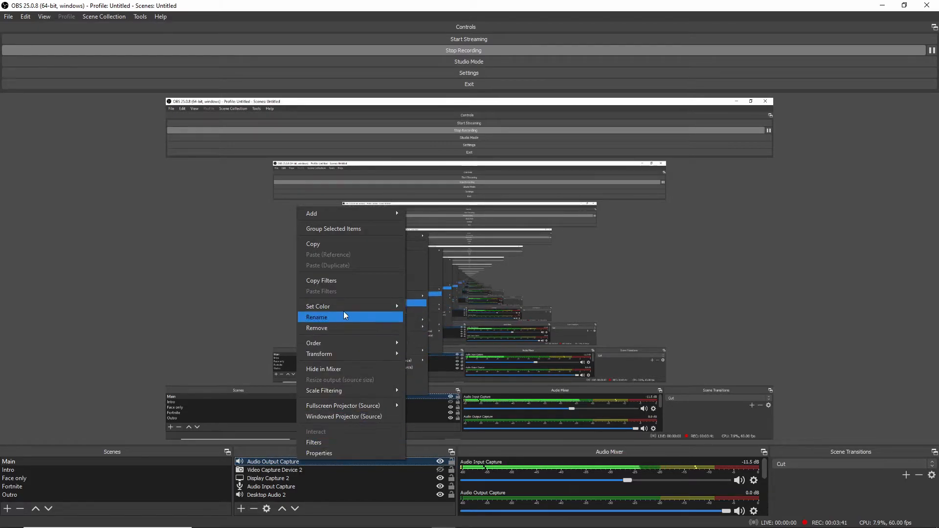
click(338, 327)
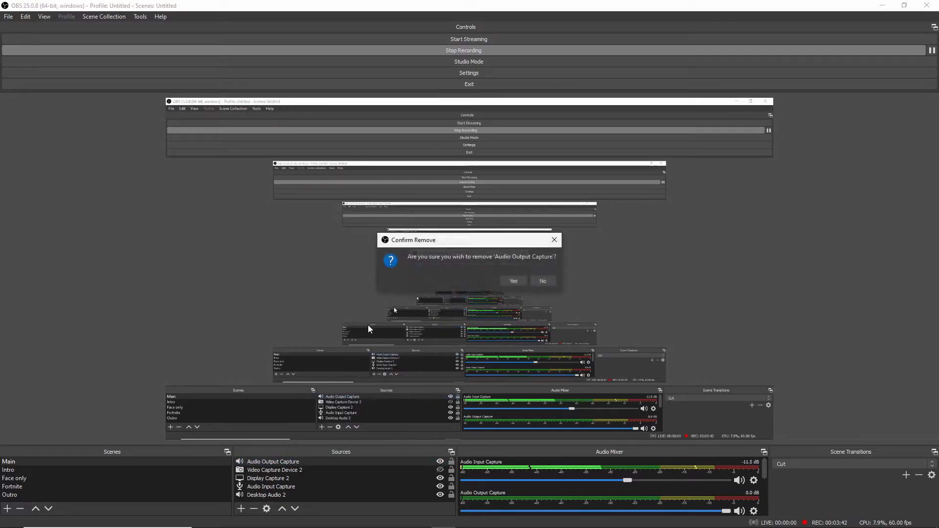
click(513, 282)
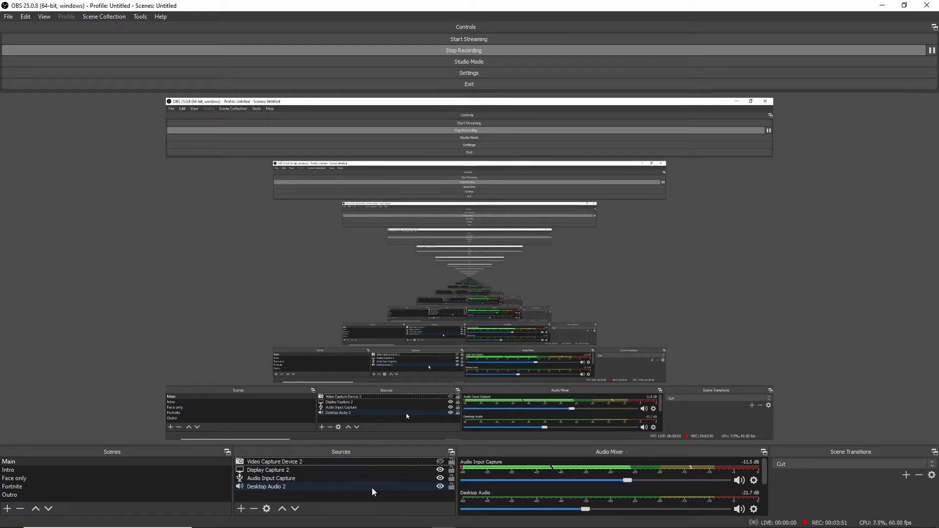
Add a new display capture source named Display Capture 3 to the Main scene.
click(240, 508)
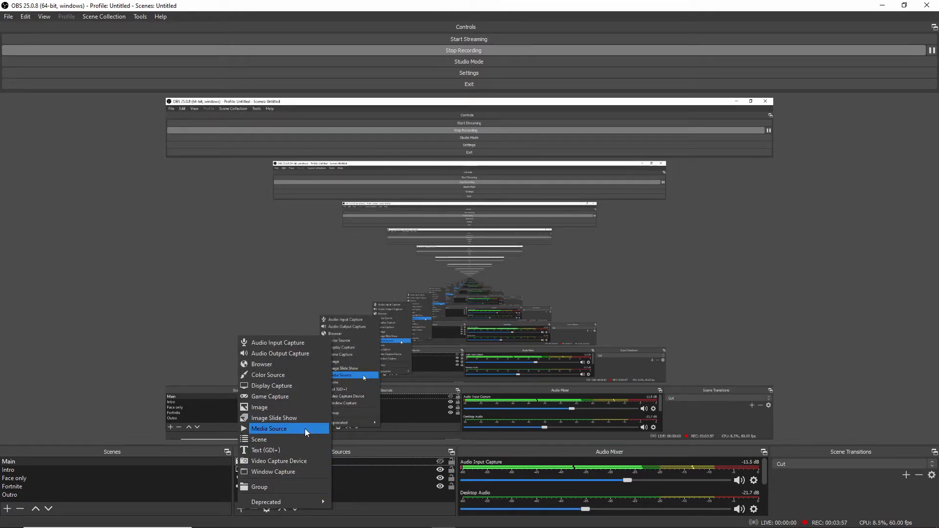
click(292, 386)
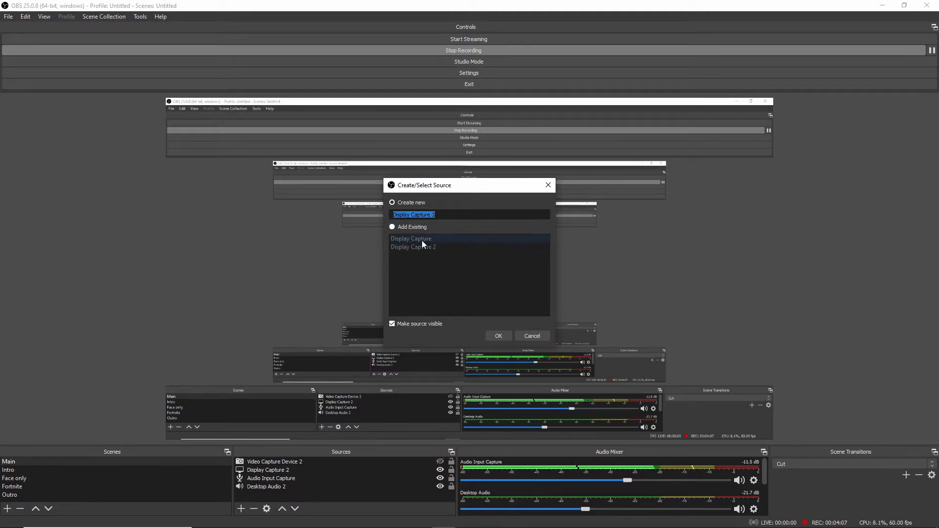
click(495, 339)
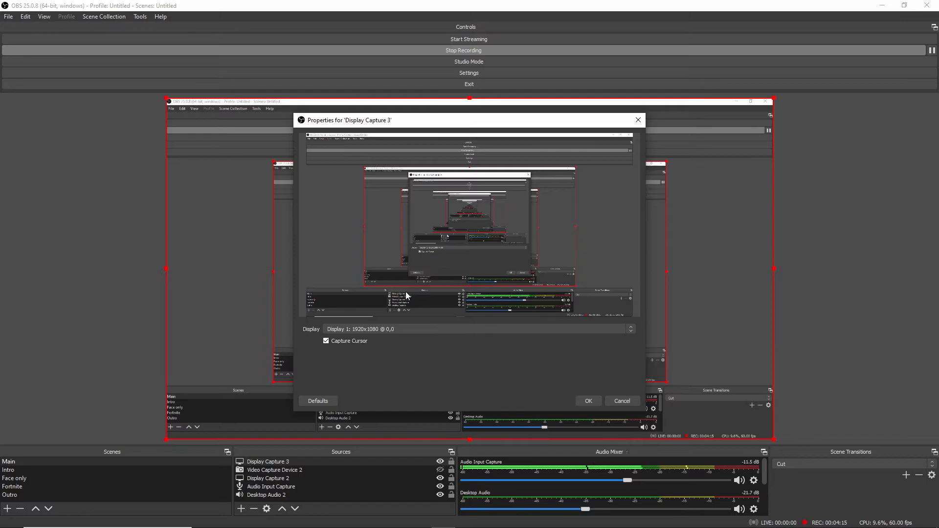
Try Display 2 (1920x1080) as the captured monitor for Display Capture 3, and cancel the change.
click(425, 332)
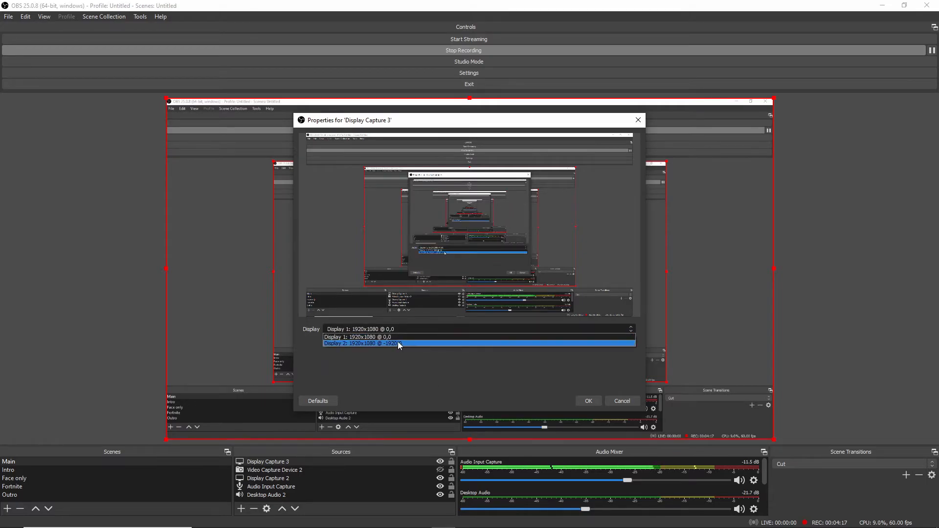
click(398, 343)
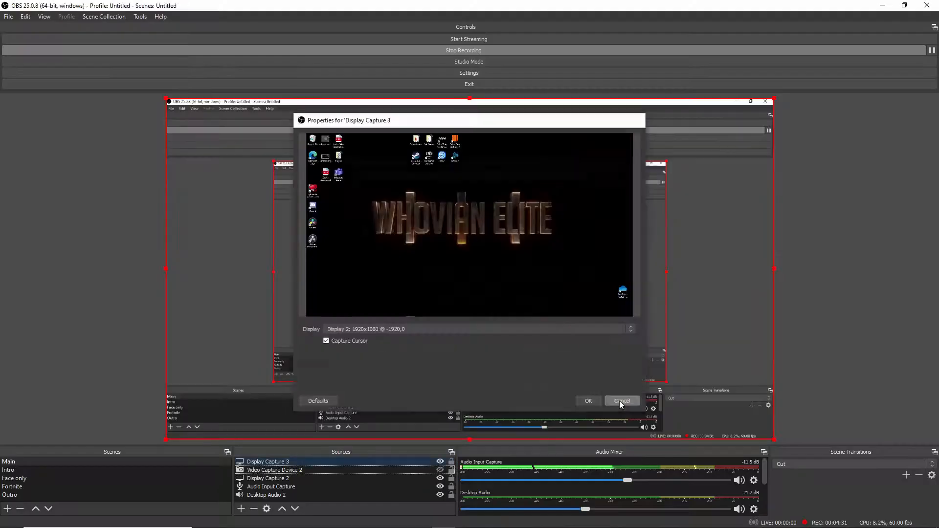
click(619, 399)
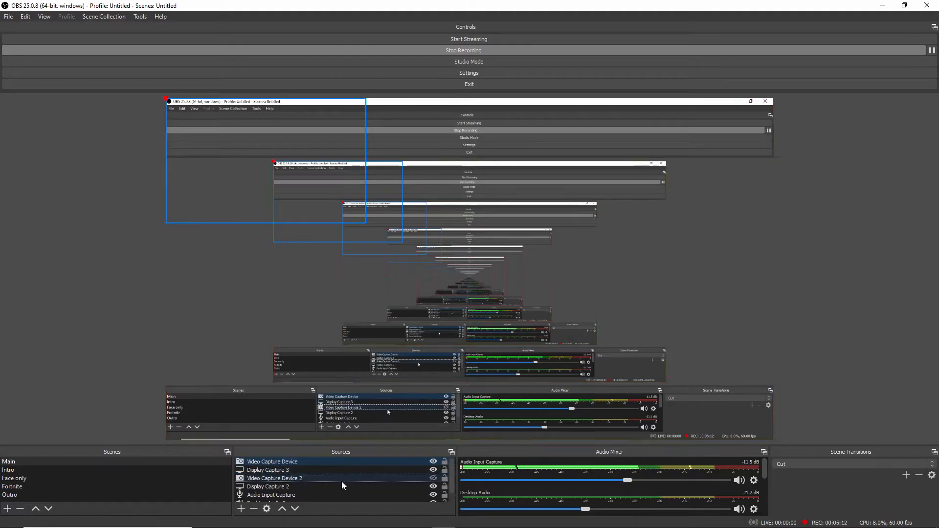
Review the properties of the Video Capture Device 2 source, including its webcam device and resolution options, and accept them.
double_click(288, 477)
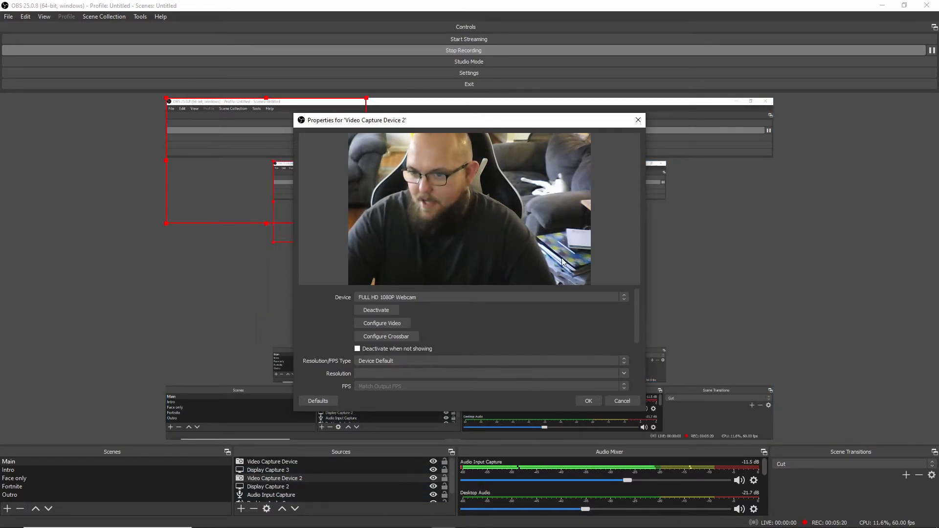
click(439, 297)
click(439, 299)
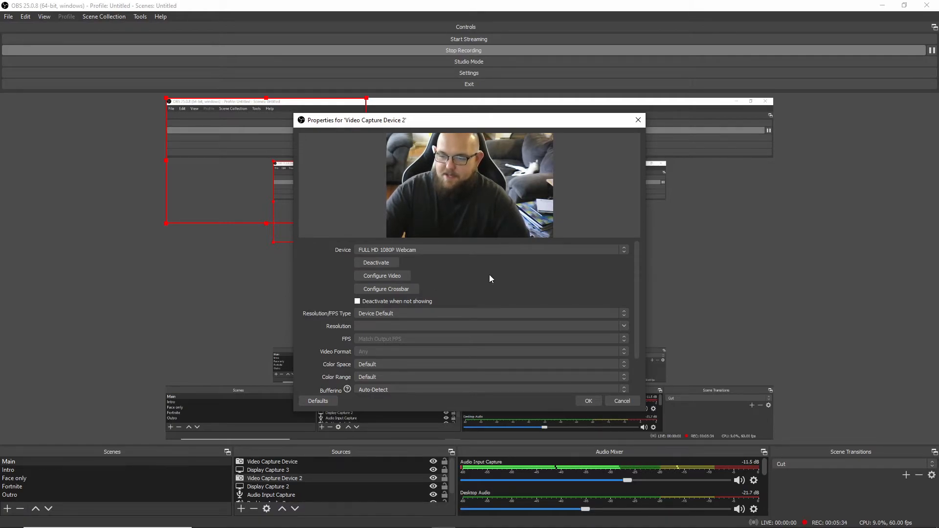
scroll(494, 275, down, 2)
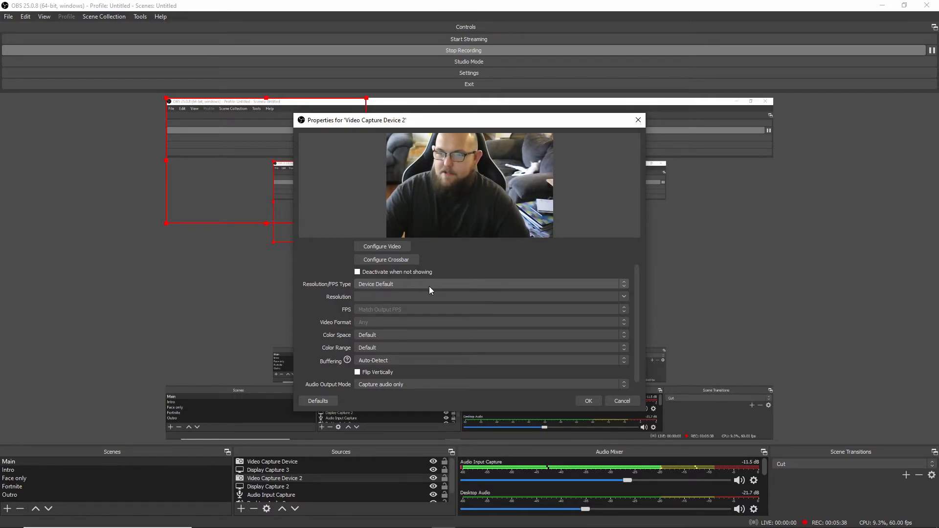
scroll(424, 305, up, 2)
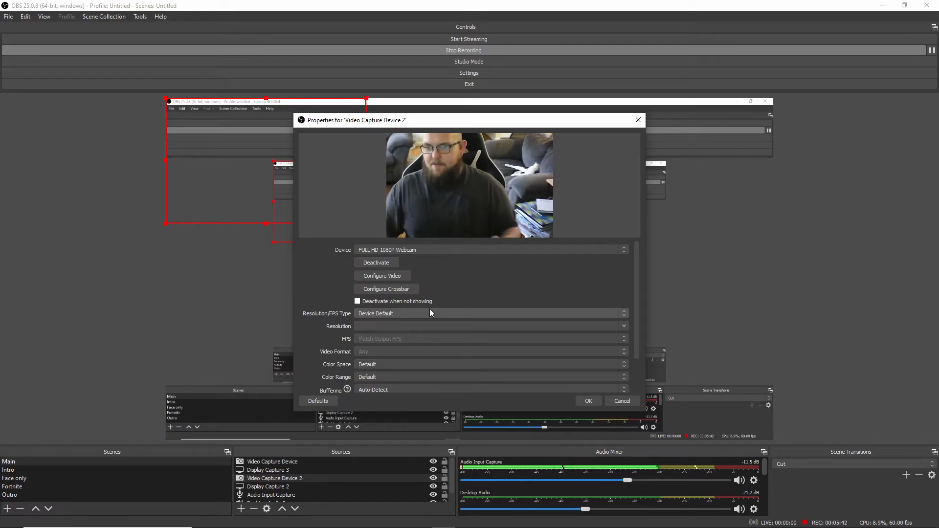
click(589, 400)
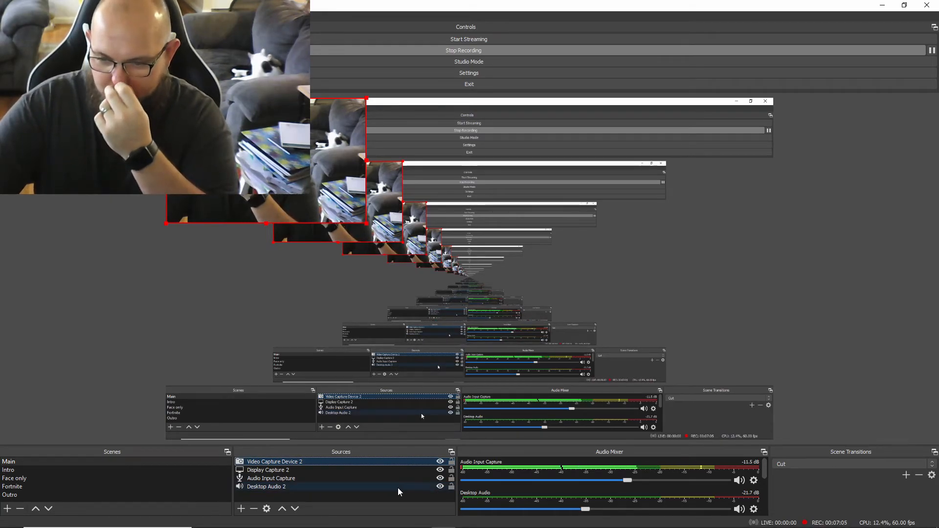
Hide the Display Capture 2 source in the Main scene, and show it again.
click(440, 470)
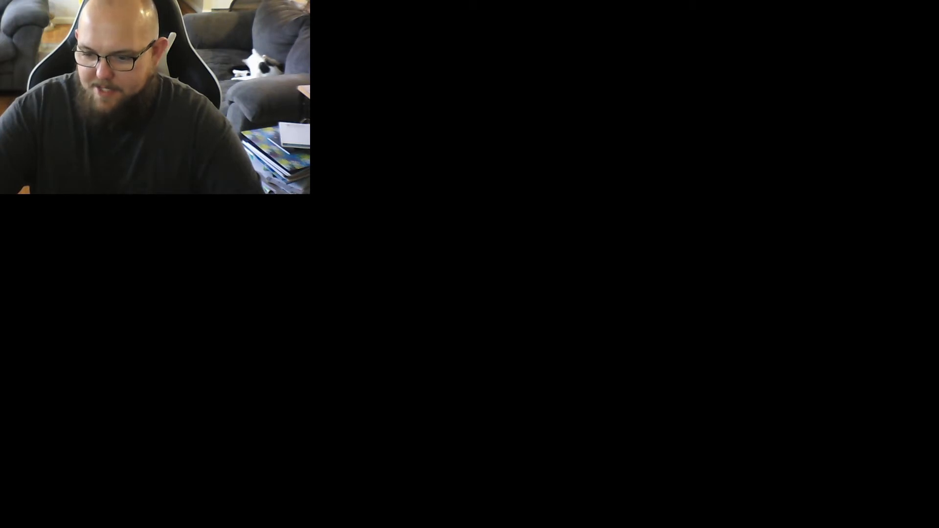
click(440, 470)
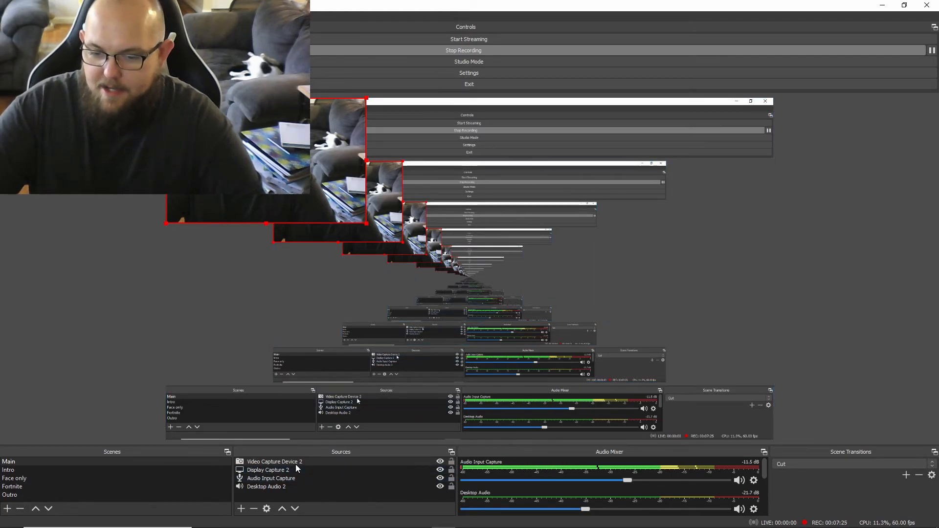
Check which microphone device the Audio Input Capture source uses, and close its properties.
click(280, 479)
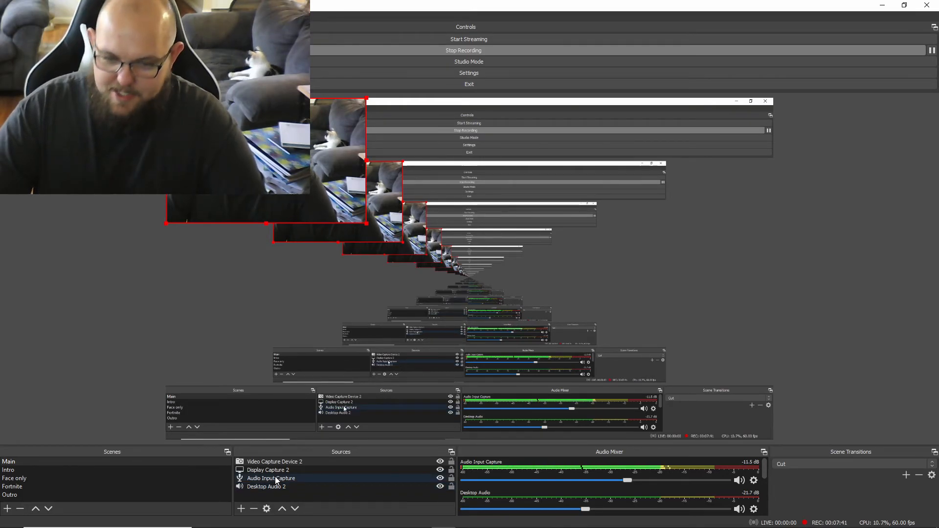
click(287, 469)
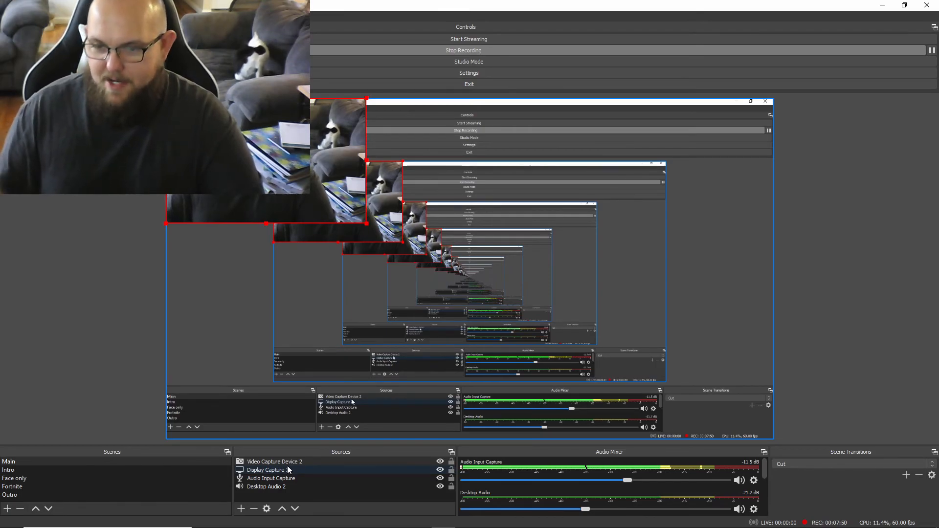
click(271, 478)
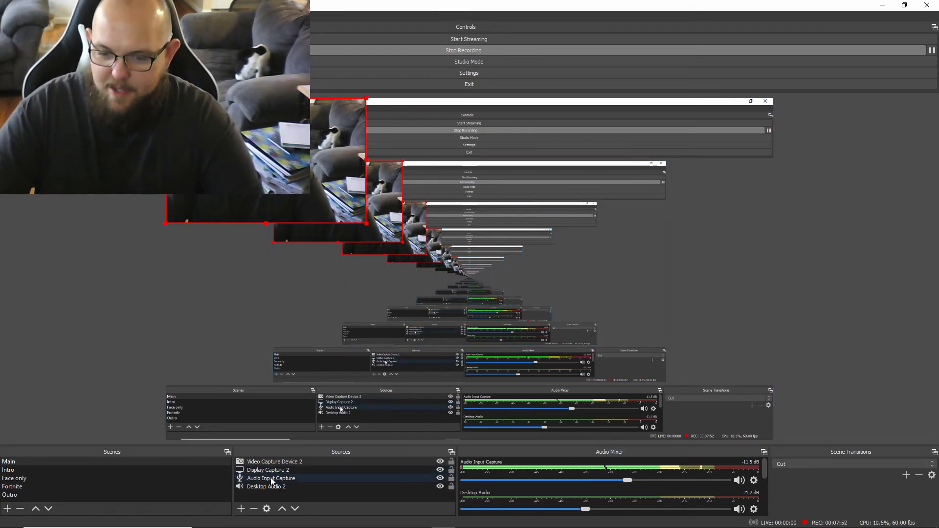
double_click(271, 478)
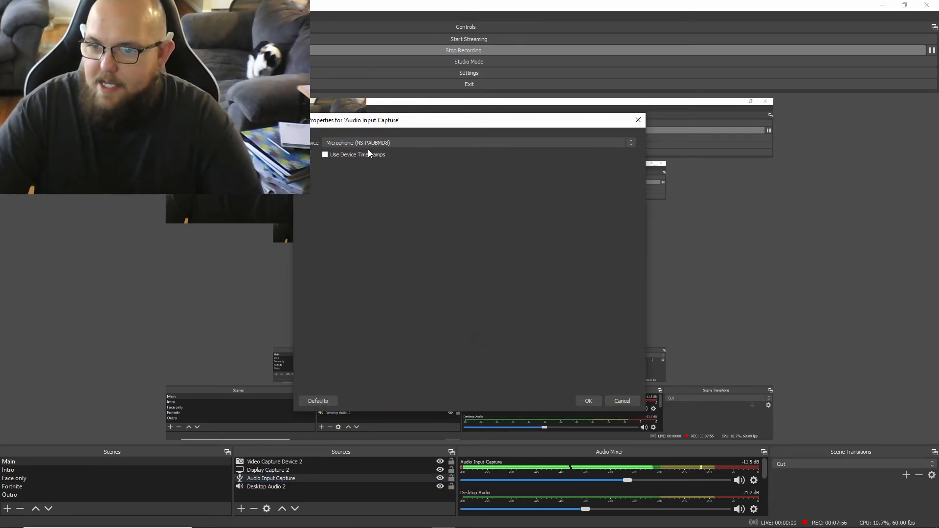
click(639, 120)
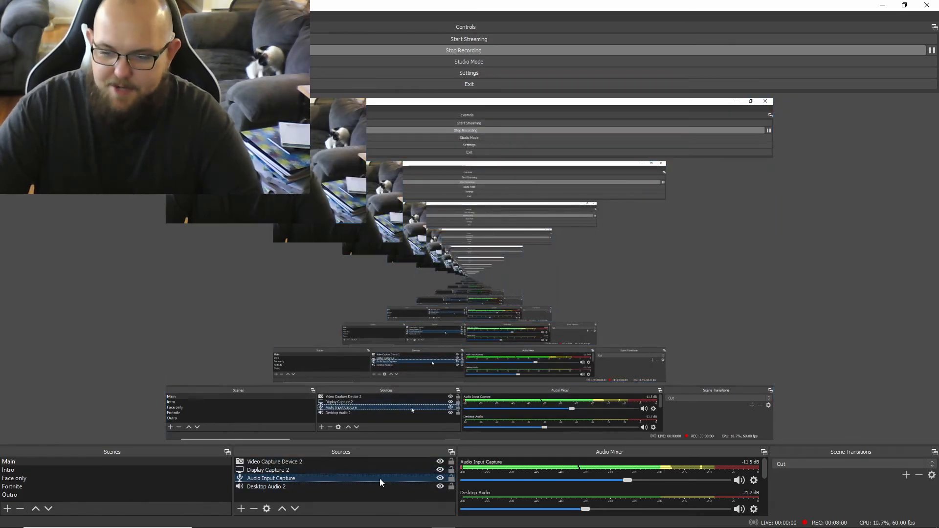